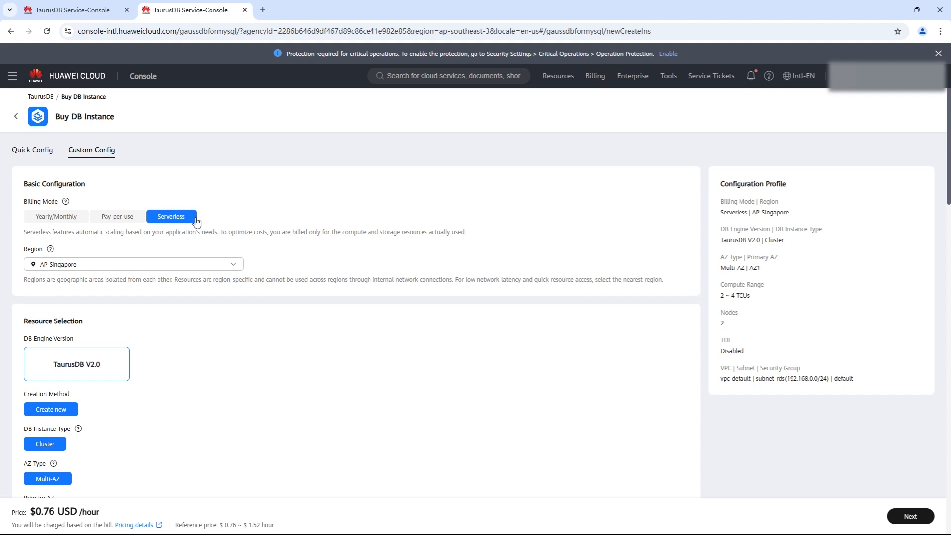
Enter and confirm the administrator password for the new serverless TaurusDB instance
scroll(197, 222, down, 4)
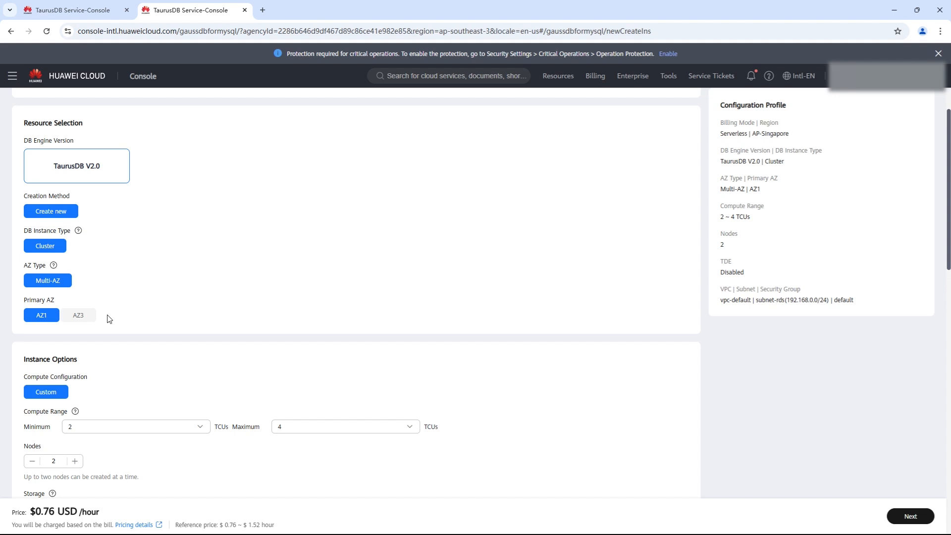
scroll(132, 325, down, 3)
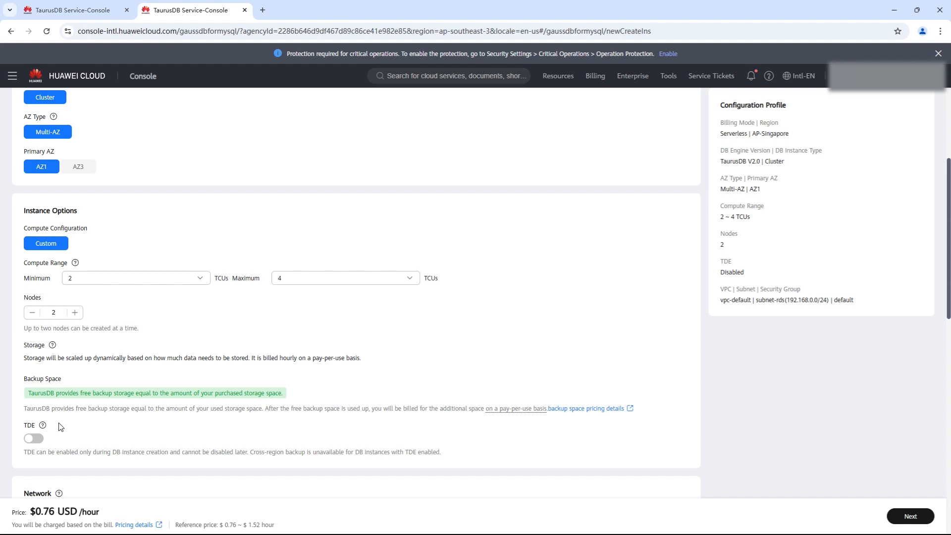
scroll(60, 427, down, 5)
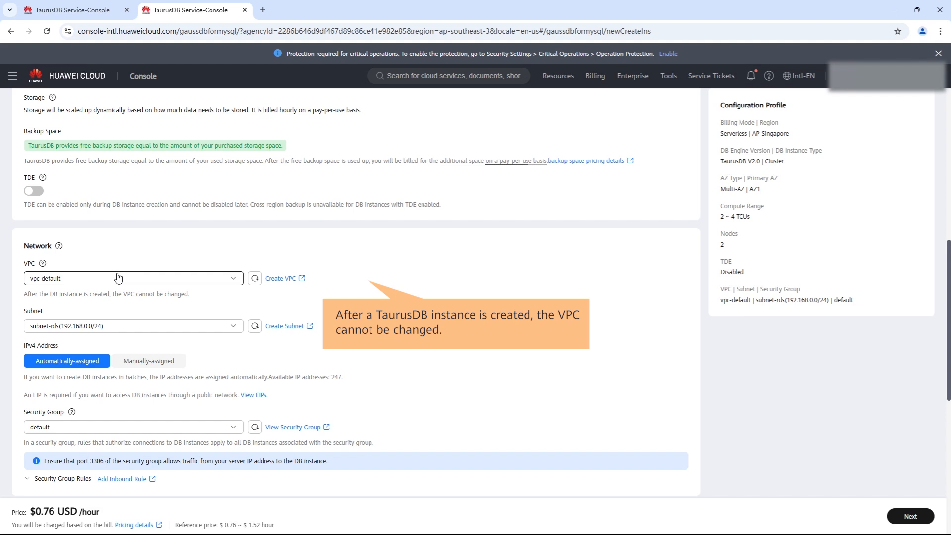
scroll(117, 278, down, 4)
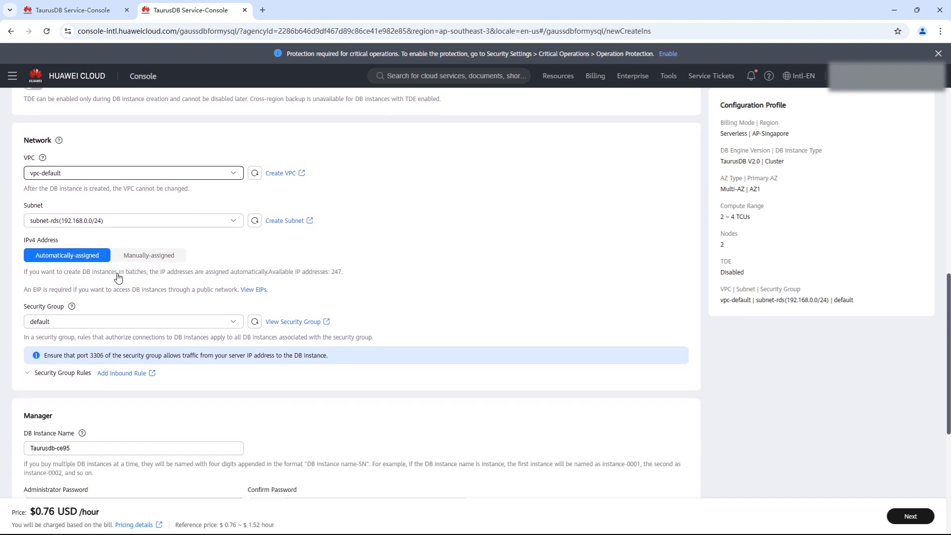
scroll(117, 278, down, 3)
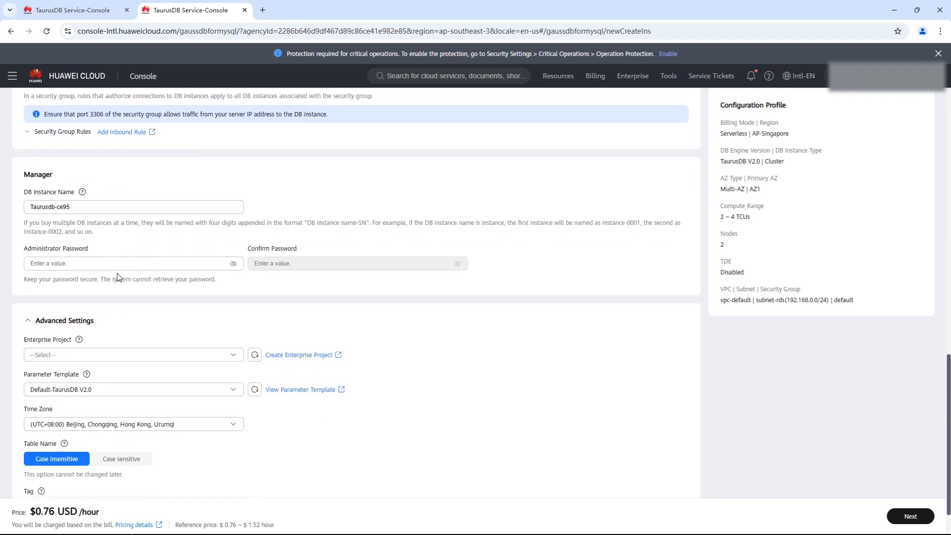
click(103, 263)
key(ctrl+v)
click(317, 264)
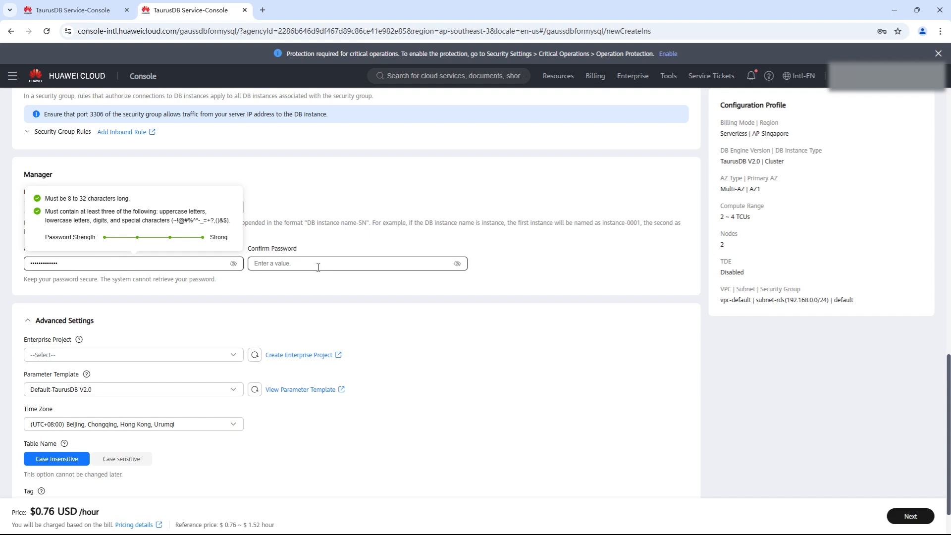
key(ctrl+v)
Set the instance's enterprise project to default in the advanced settings
scroll(213, 302, down, 1)
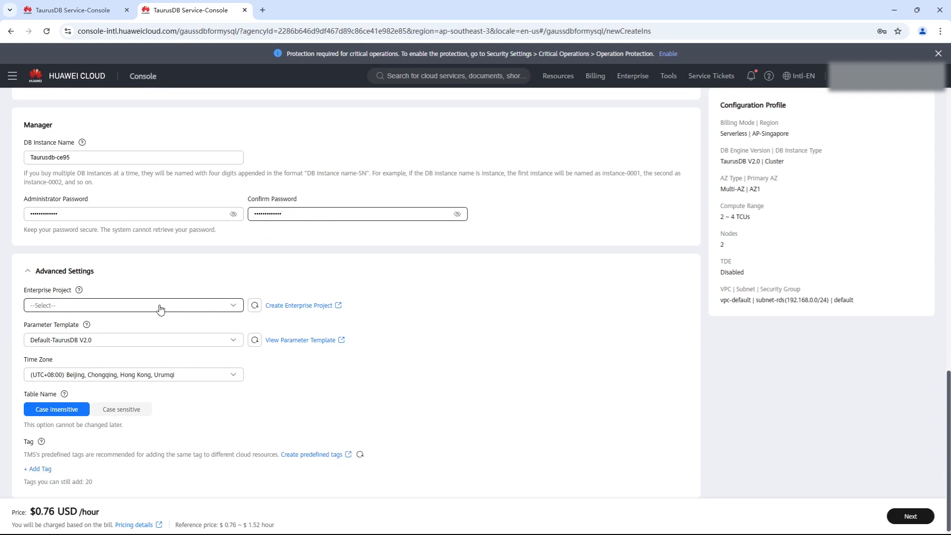
click(142, 307)
click(73, 345)
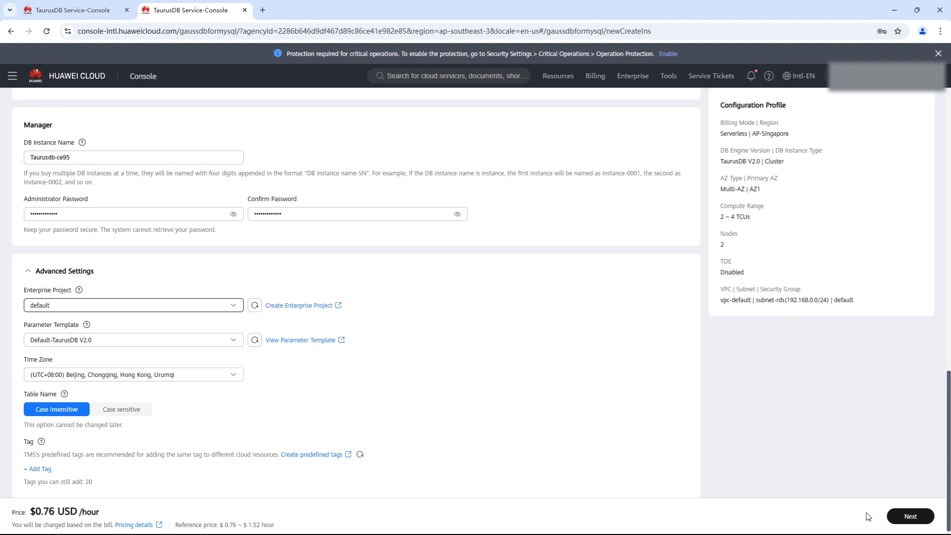
Proceed to the configuration summary, submit the DB instance request and go to the instance list
click(910, 517)
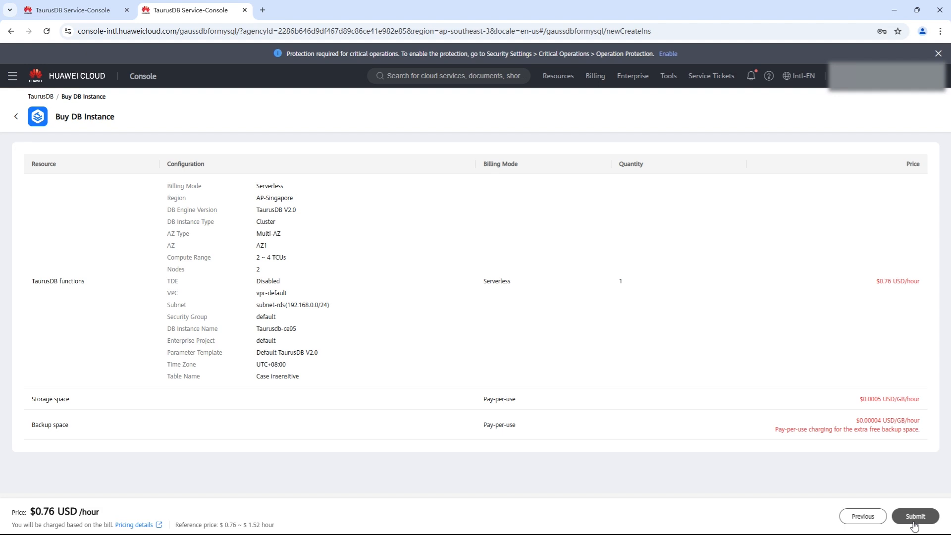
click(915, 520)
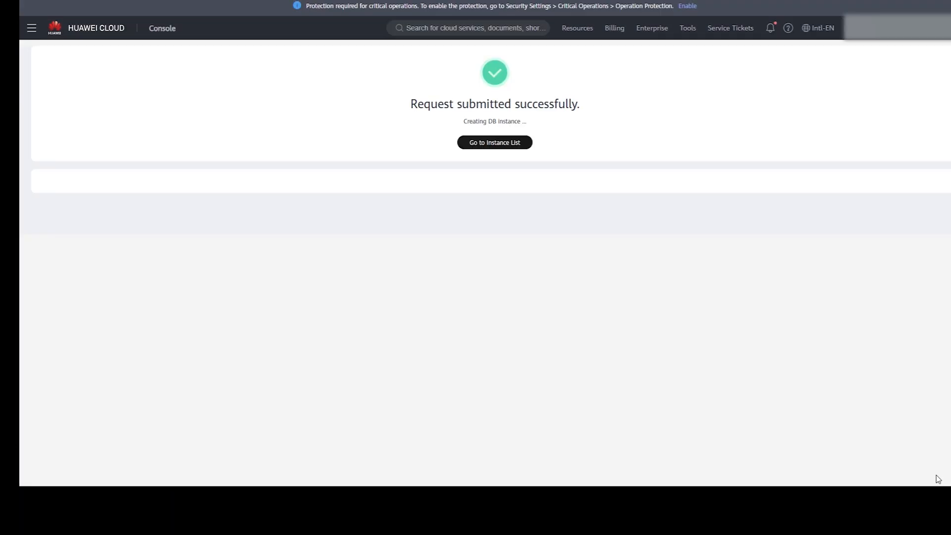
click(498, 145)
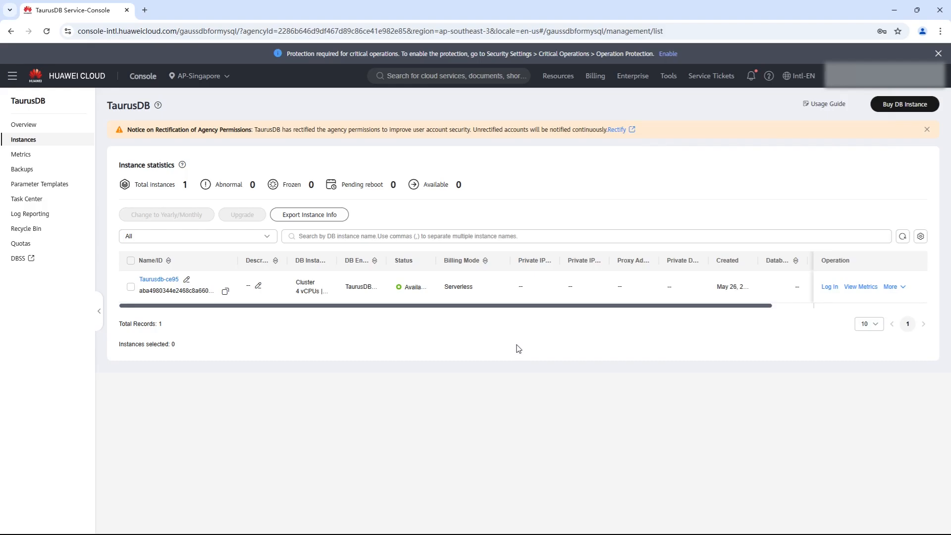
Log in to the Taurusdb-ce95 instance as root with the account password, remembering the password and testing the connection first
click(830, 288)
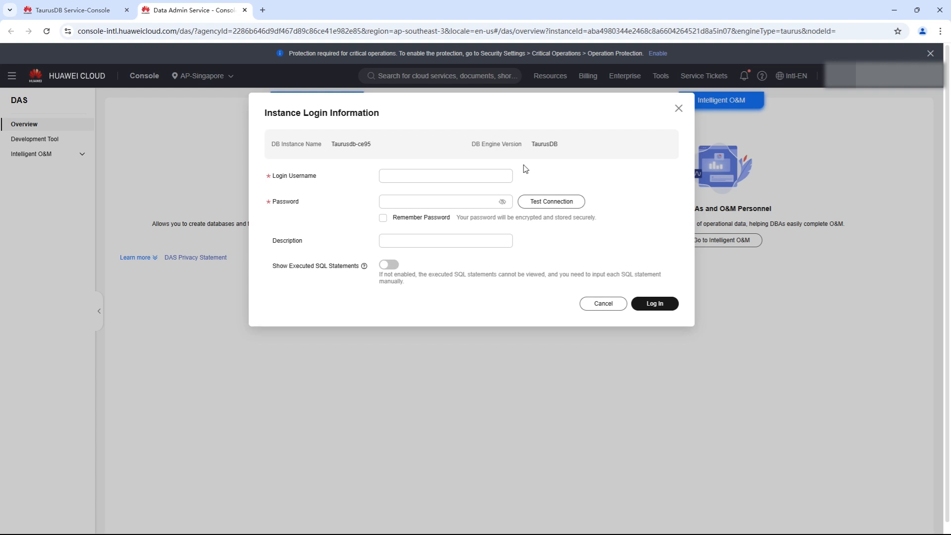
click(458, 174)
text(root)
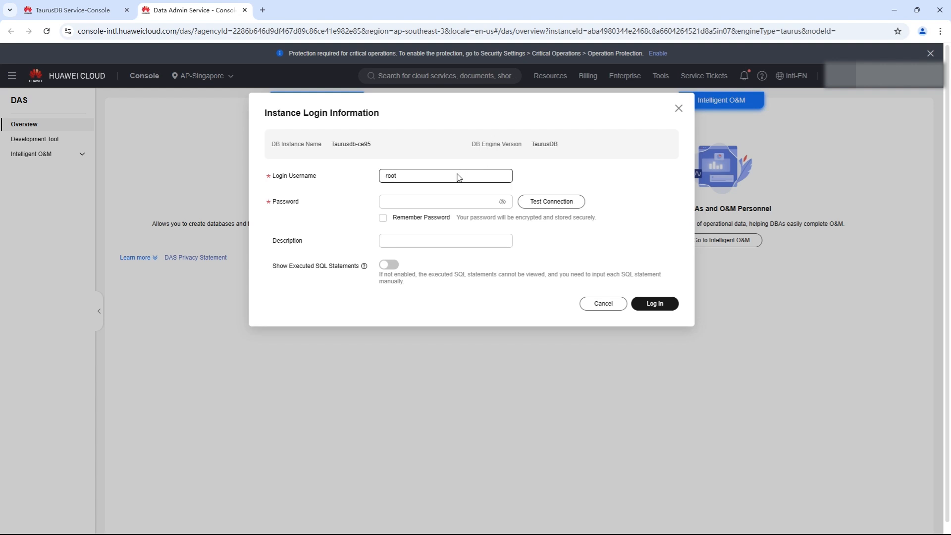
click(468, 204)
key(ctrl+v)
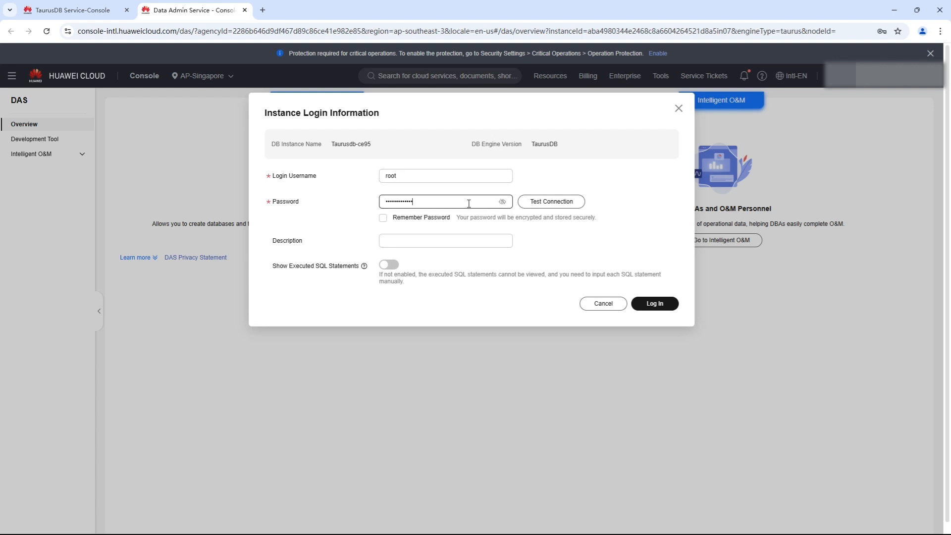
click(383, 218)
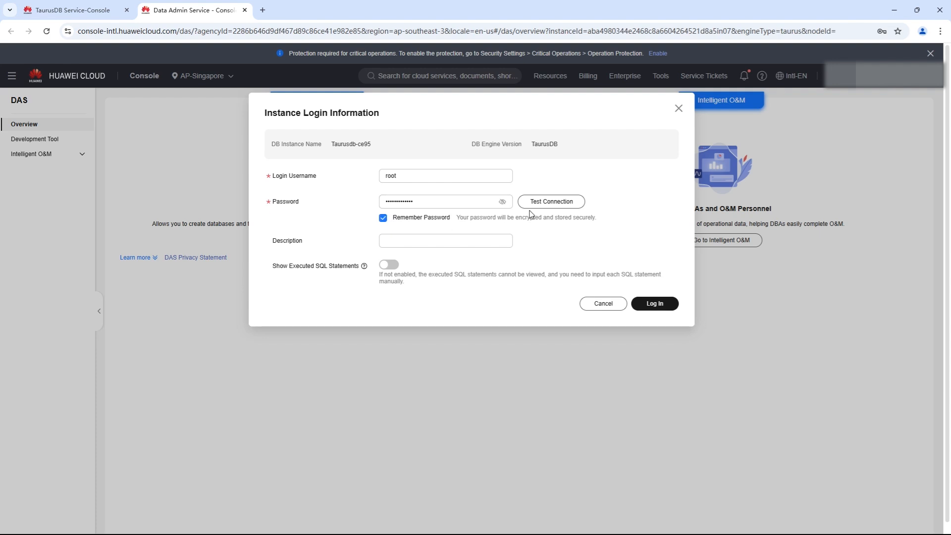
click(544, 201)
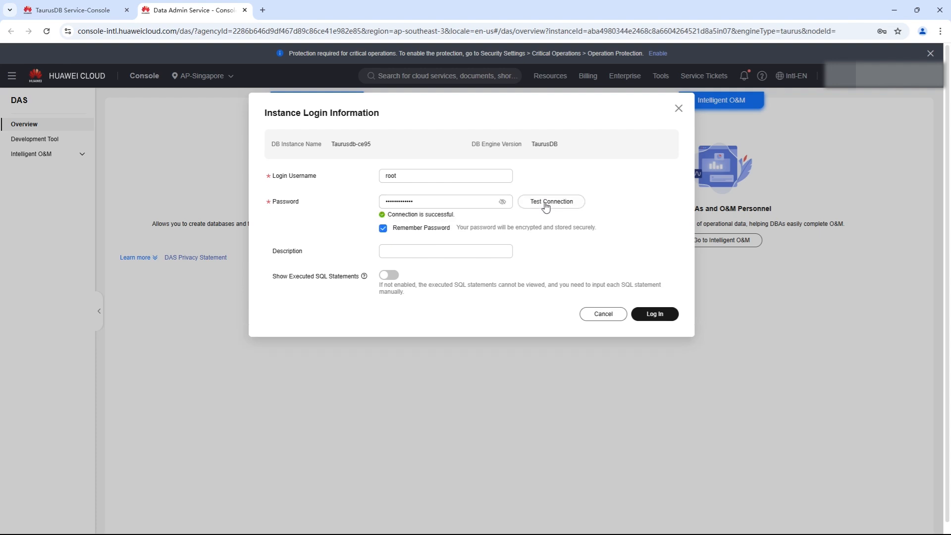
click(652, 316)
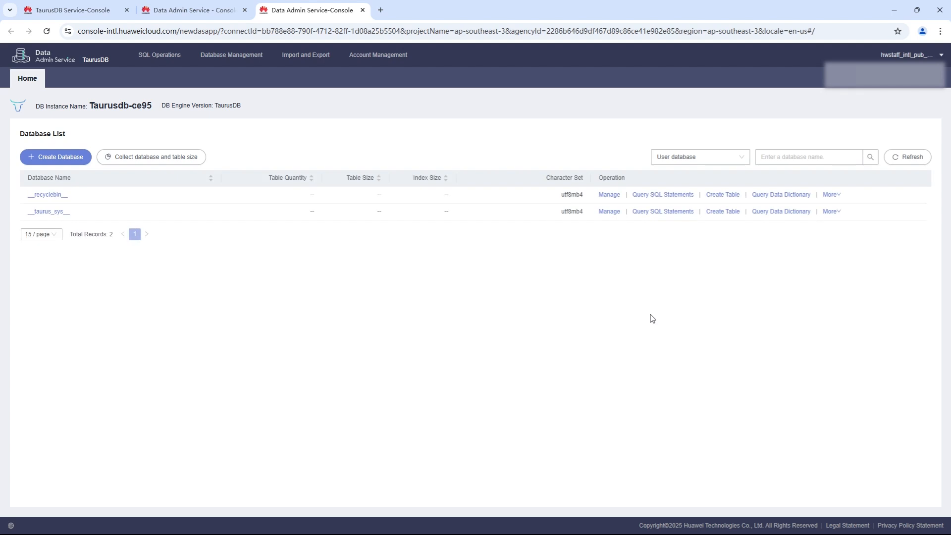
Create a database named test, keeping the utf8 character set and utf8_general_ci collation
click(71, 159)
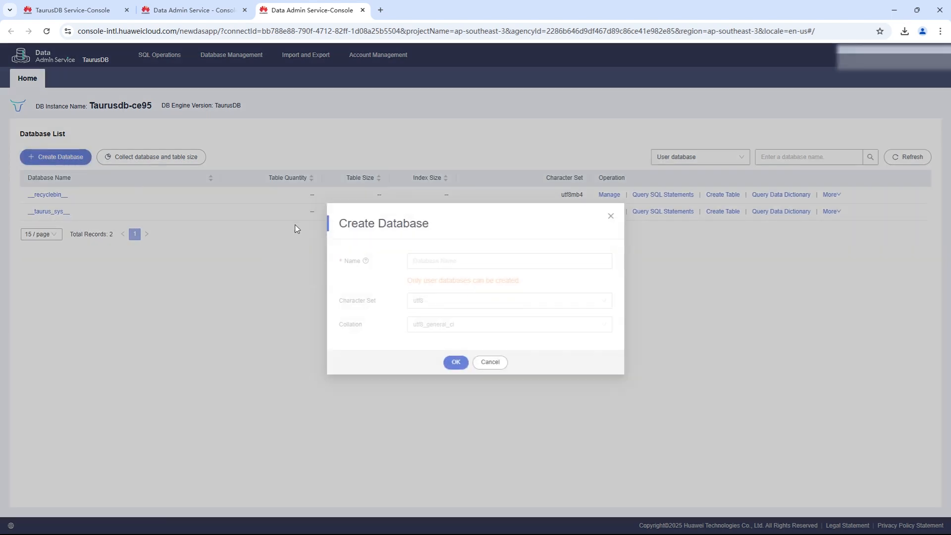
click(444, 259)
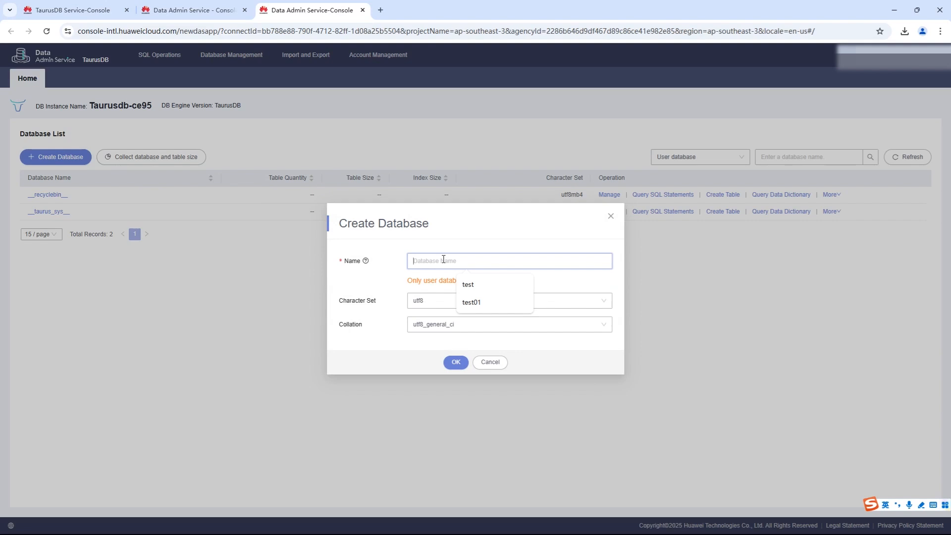
click(463, 283)
click(457, 362)
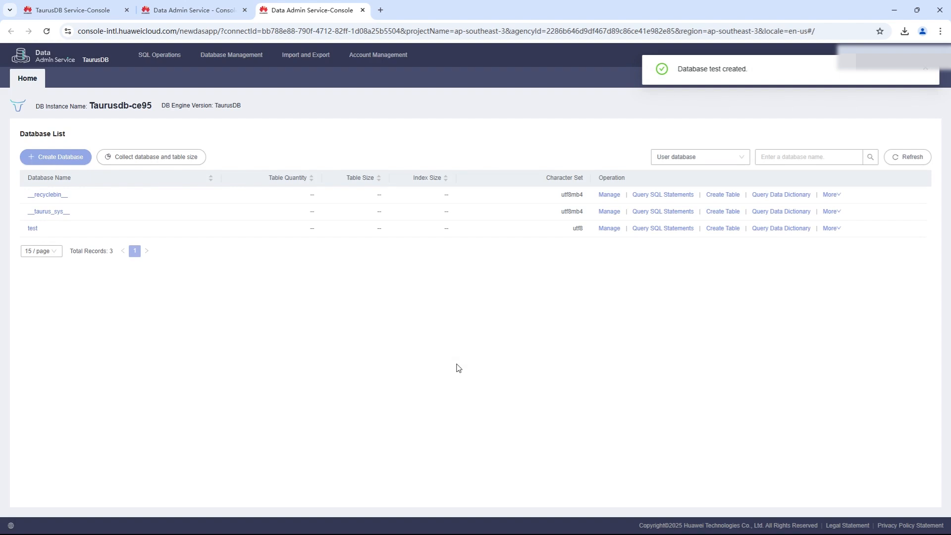
Start a new table named table1 in the test database and proceed to its field definitions
click(720, 232)
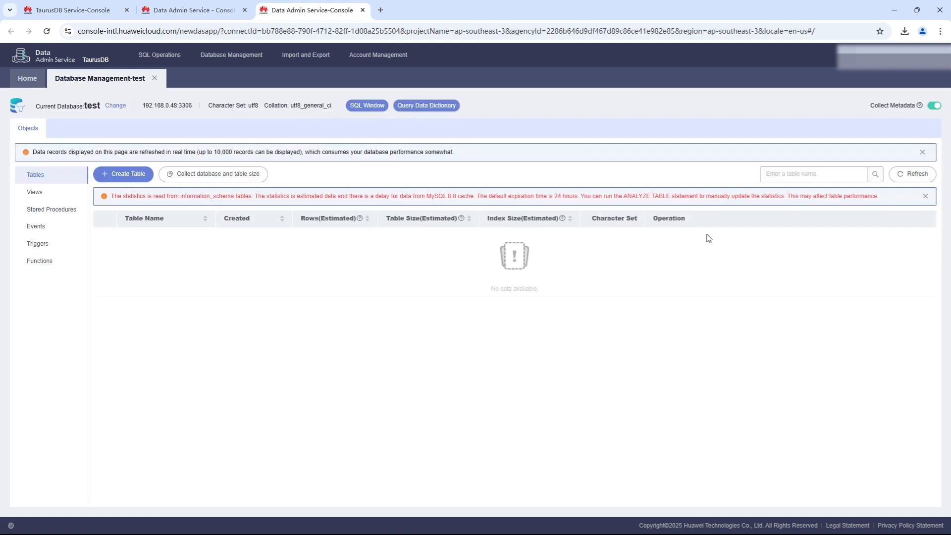
click(126, 177)
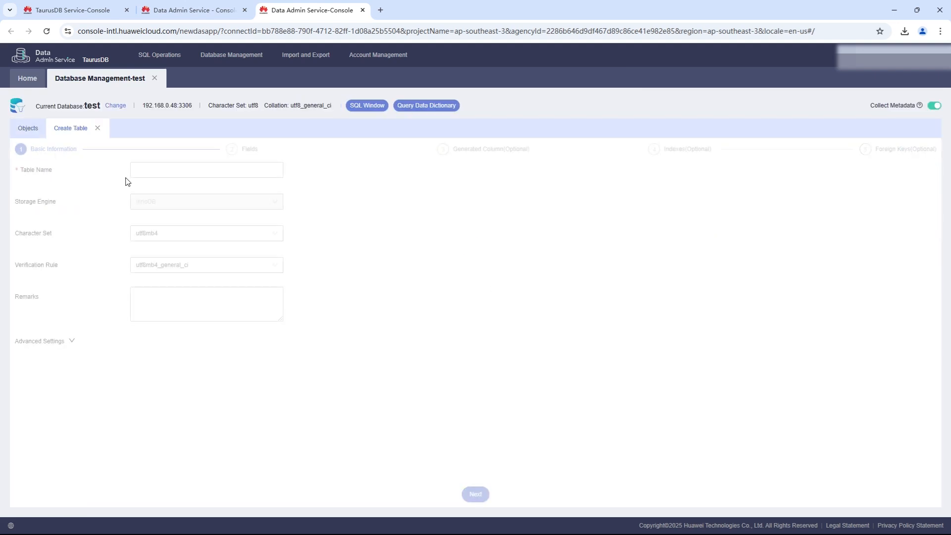
click(157, 172)
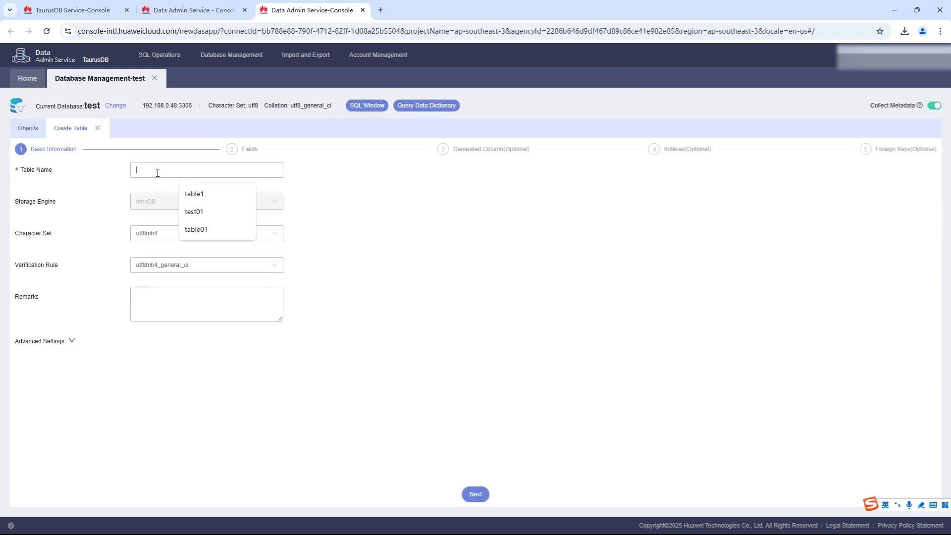
click(196, 193)
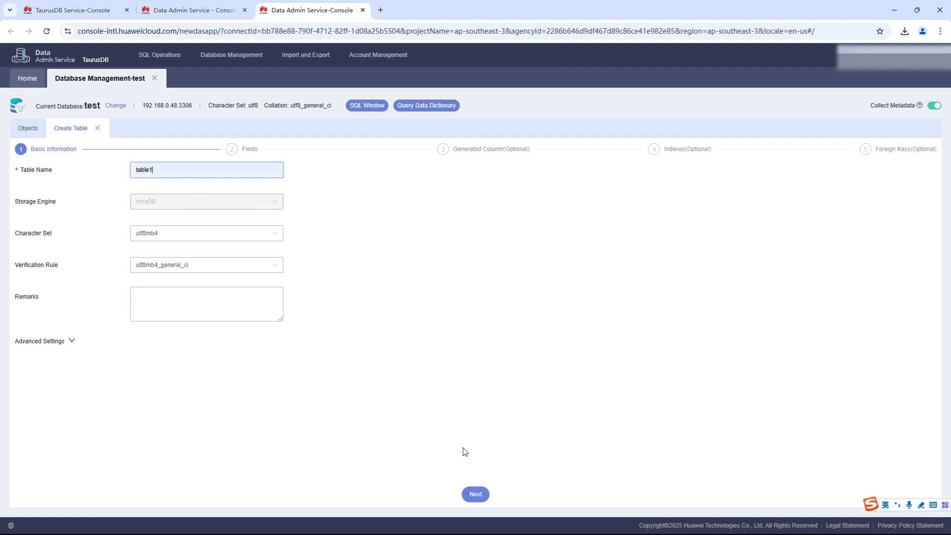
click(477, 495)
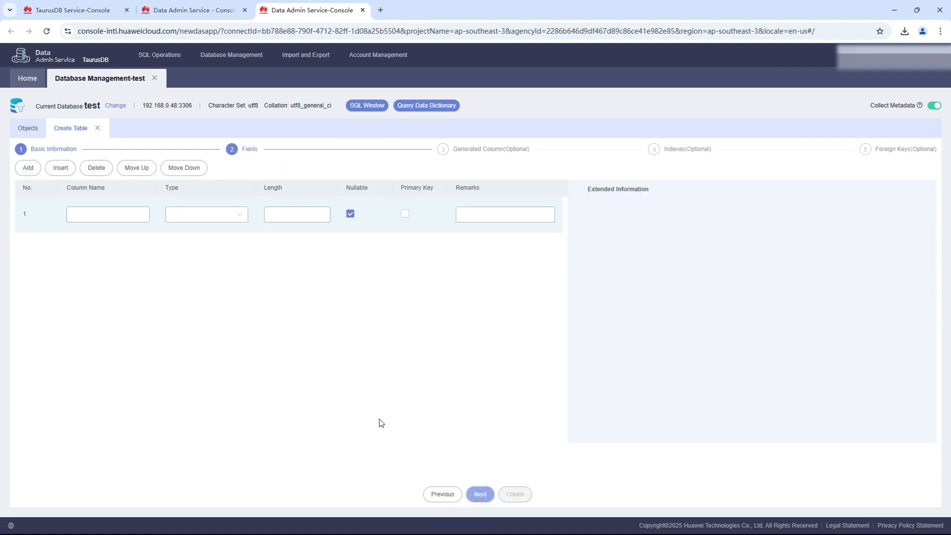
Define the first column of table1 as id with type integer and length 32
click(100, 212)
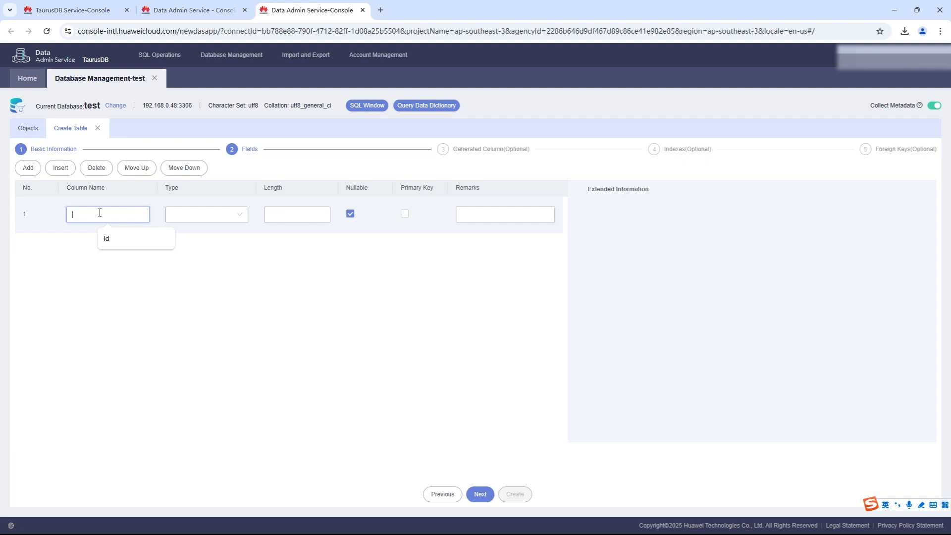
click(115, 239)
click(199, 215)
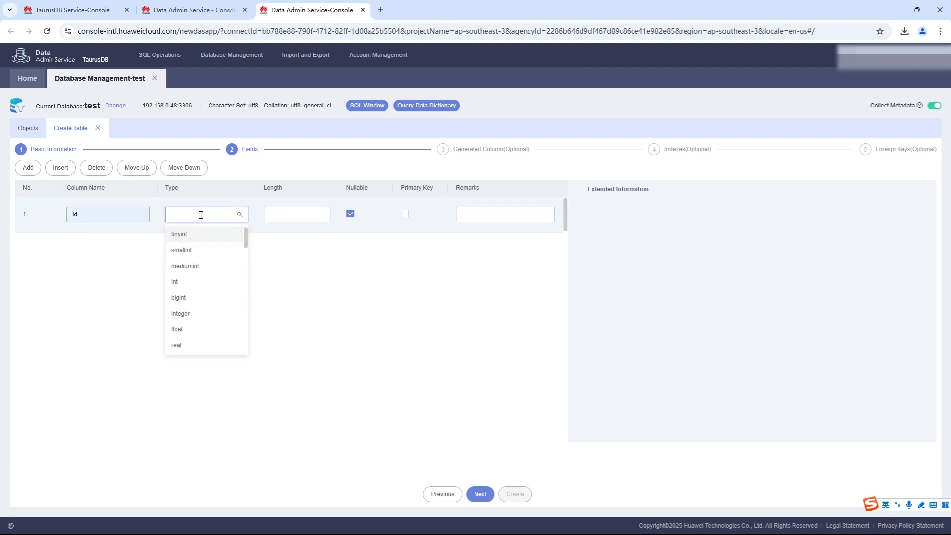
text(int)
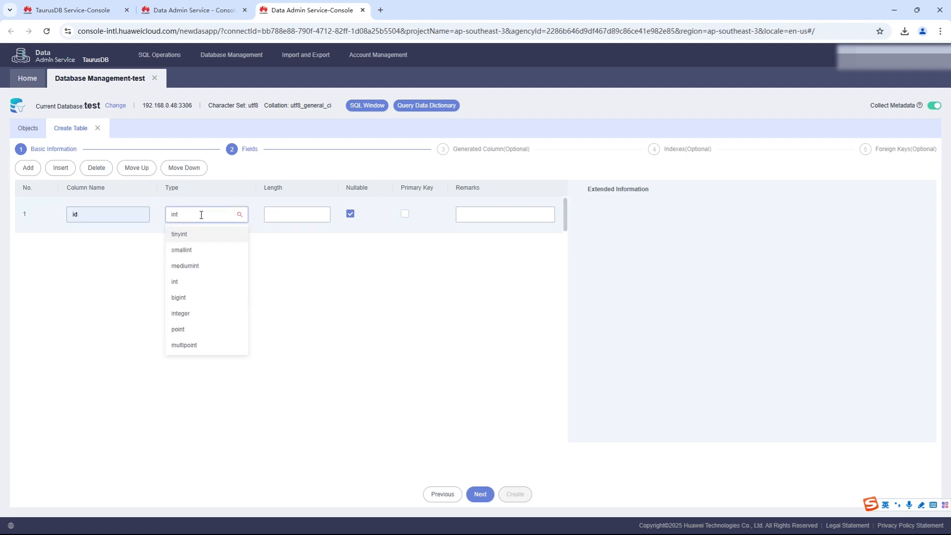
click(188, 313)
click(307, 215)
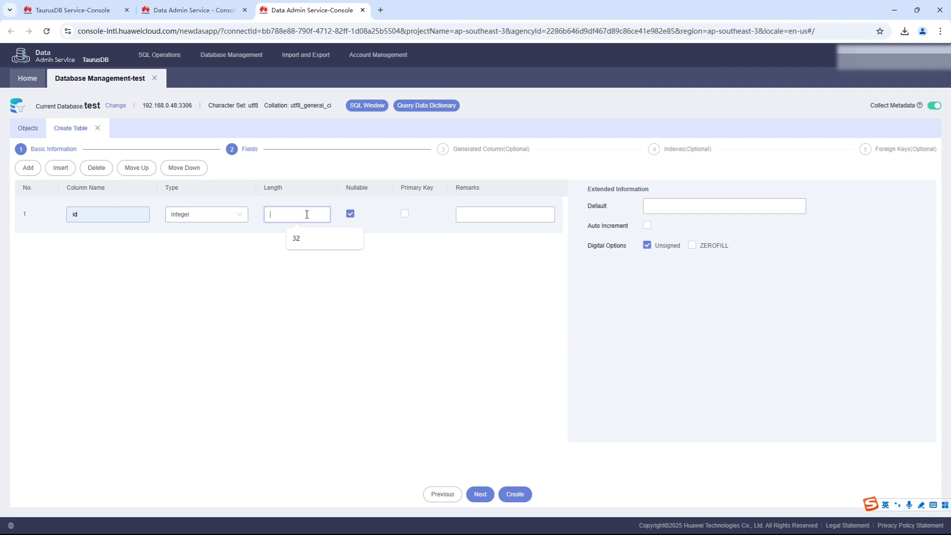
click(297, 238)
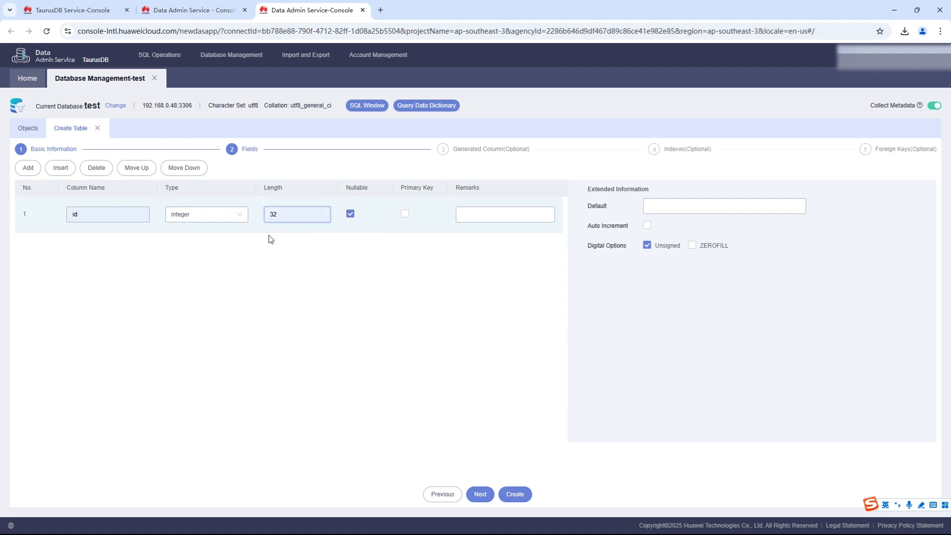
Add a second column called name to table1 with type integer and length 32
click(29, 170)
click(100, 250)
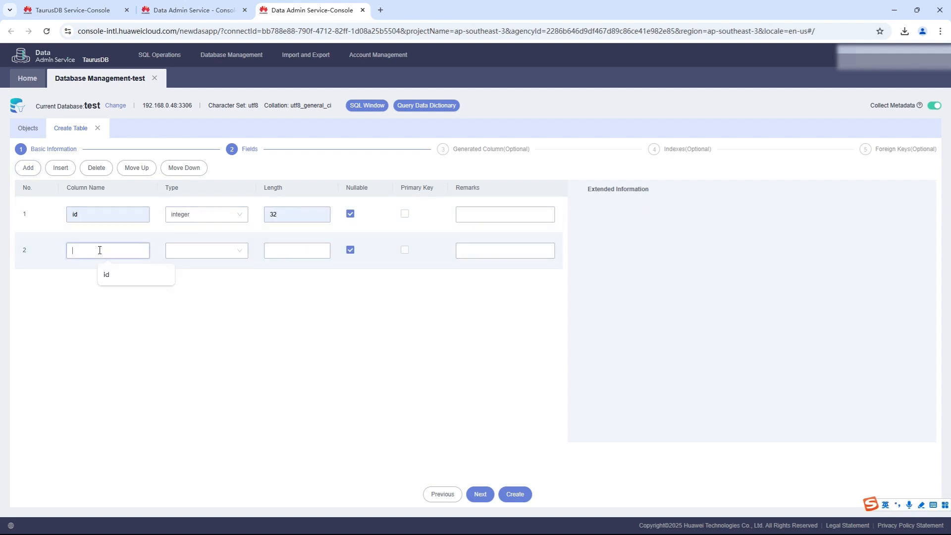
text(name)
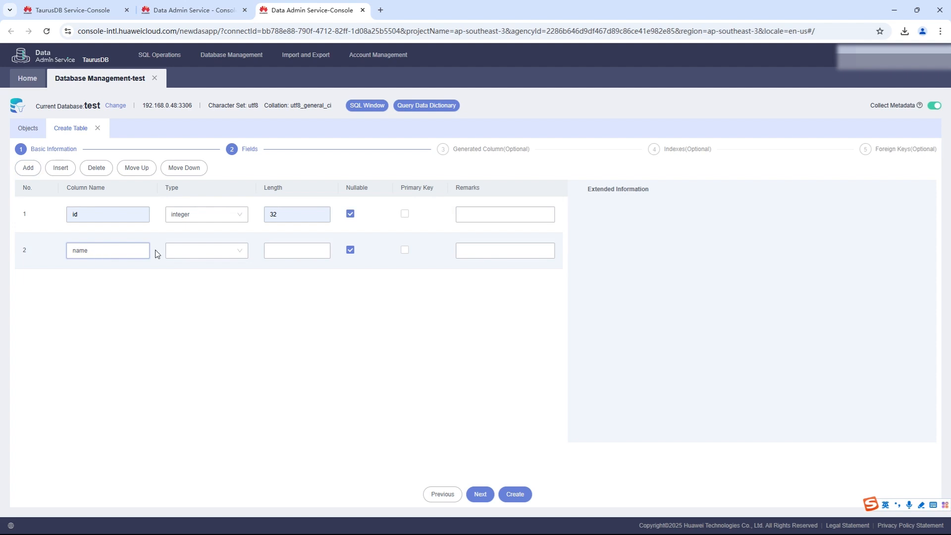
click(205, 249)
text(int)
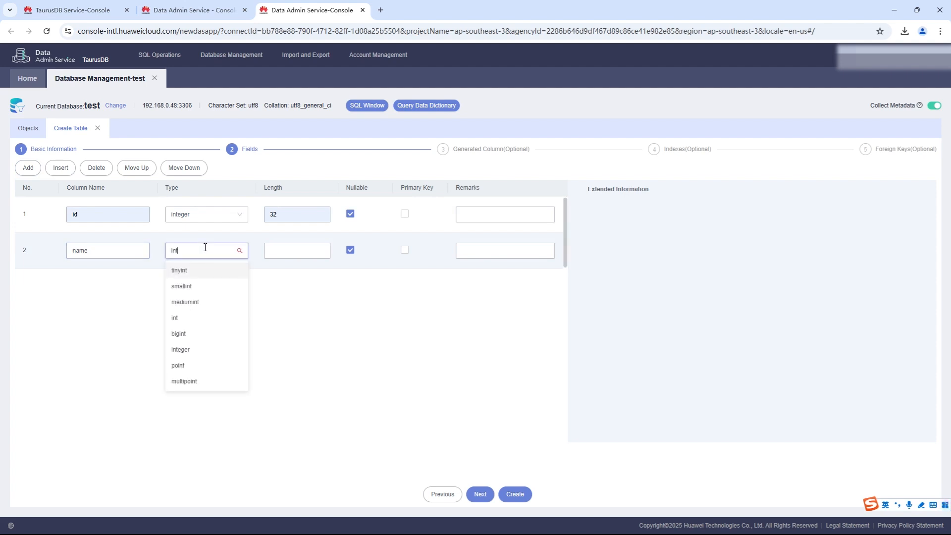
click(204, 349)
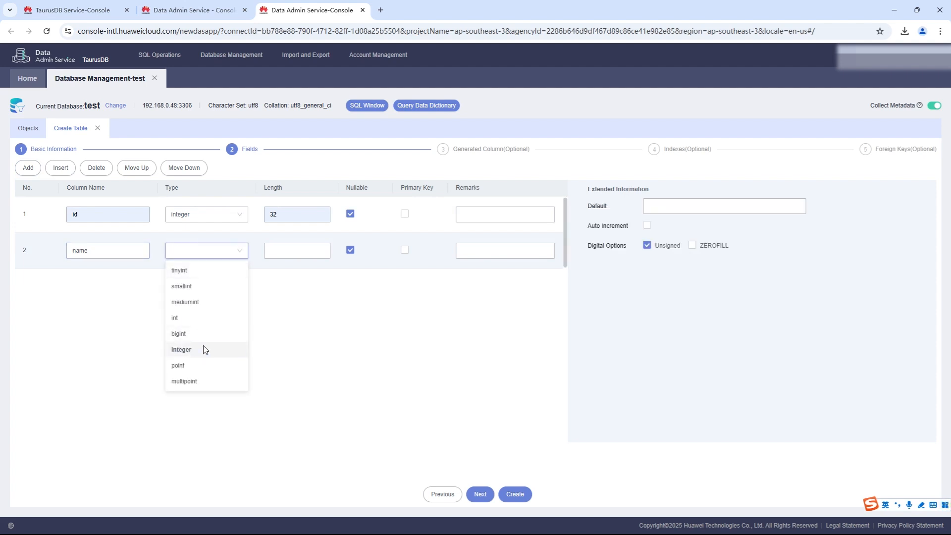
click(294, 251)
click(297, 275)
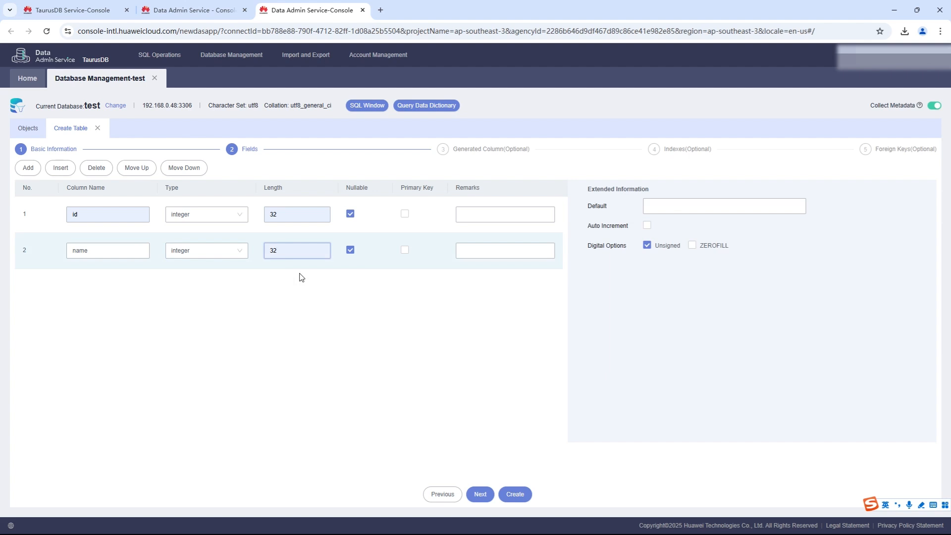
Create table1 with its two defined columns by executing the previewed SQL statement
click(514, 494)
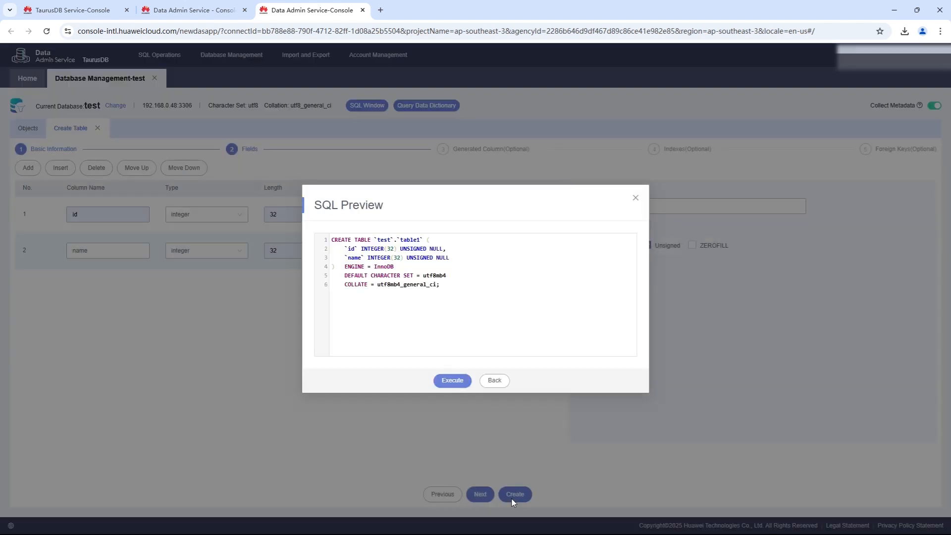
click(452, 381)
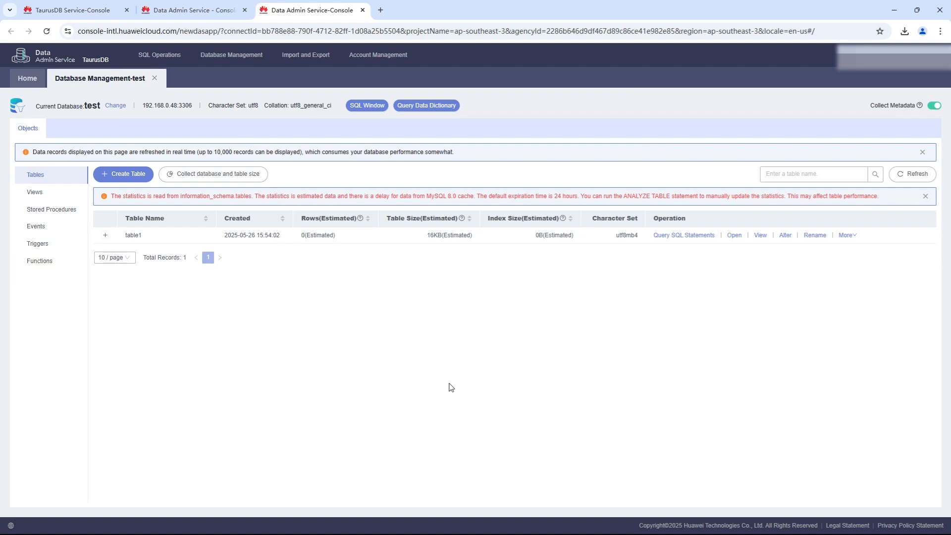
Open an SQL query for table1 and replace its statement with two inserts for ids 1 and 2 with first names, plus select * from table1
click(677, 236)
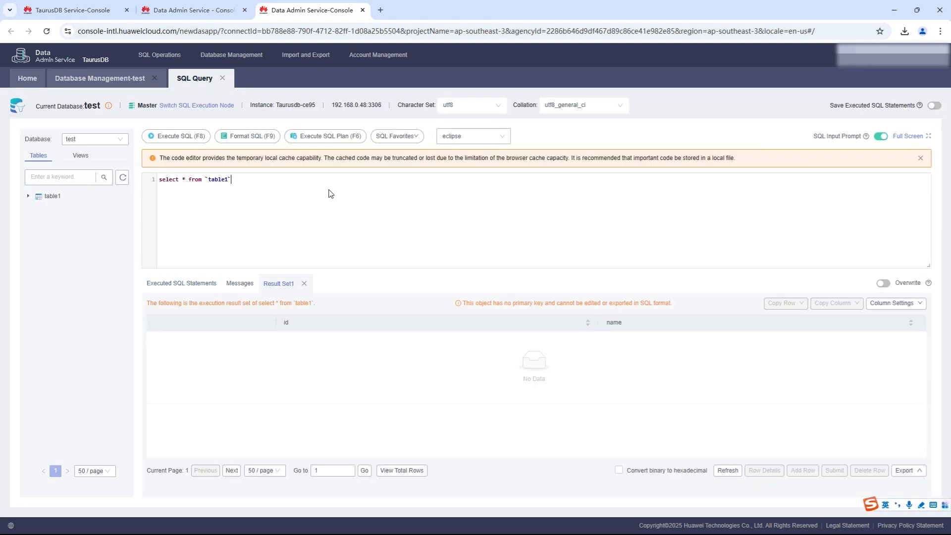
key(ctrl+a)
key(BackSpace)
text(insert into table1(id,name) values(1,'sam'); insert into table1(id,name) values(2,'cidy'); select * from table1;)
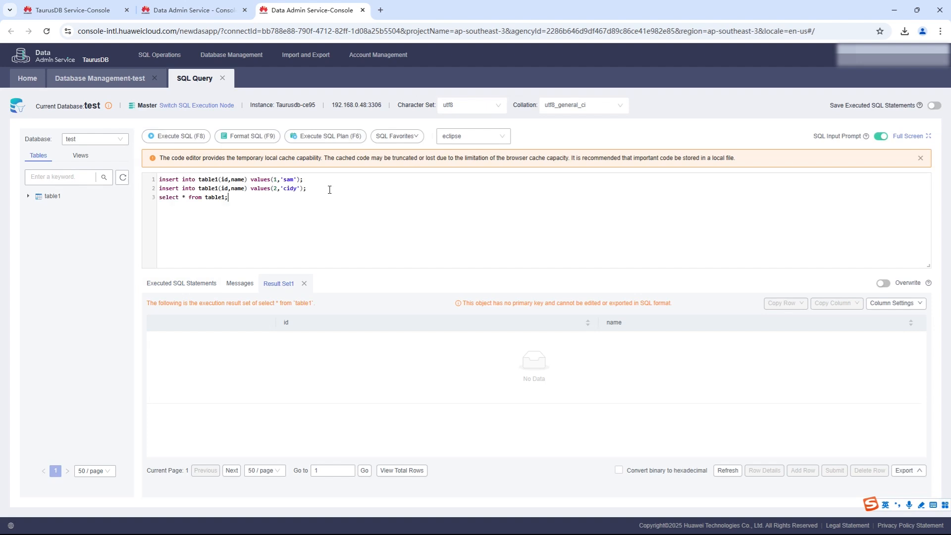
Execute only the two insert statements for table1, followed by the select * from table1 statement on its own
drag(317, 187, 159, 180)
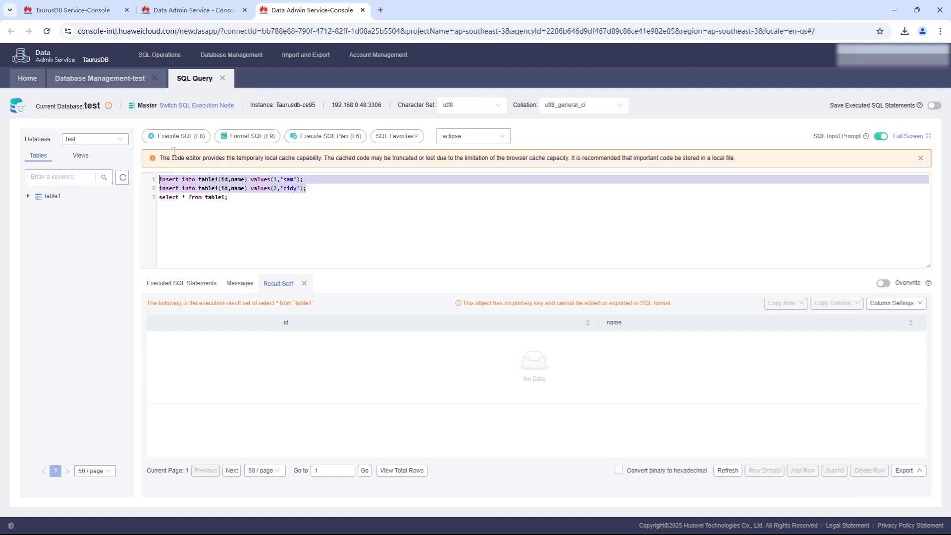
click(182, 137)
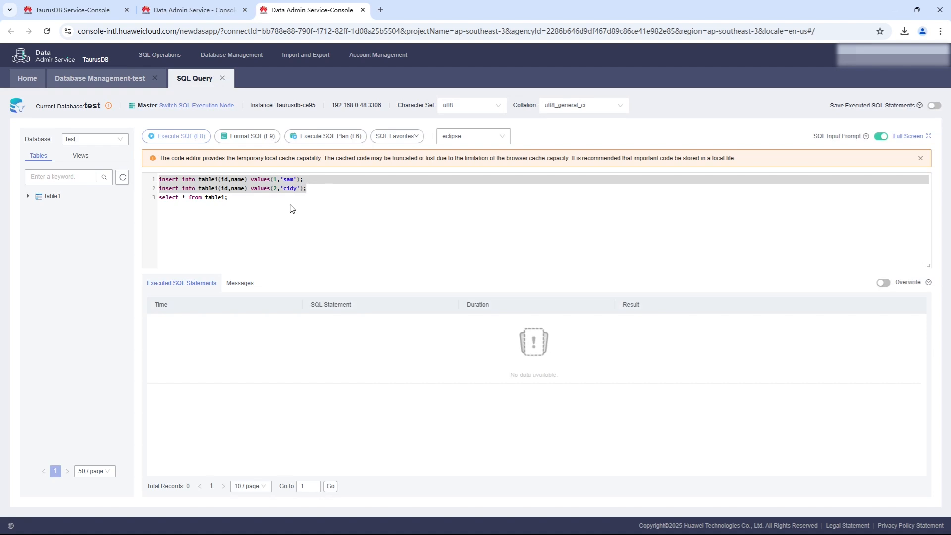
drag(229, 197, 151, 200)
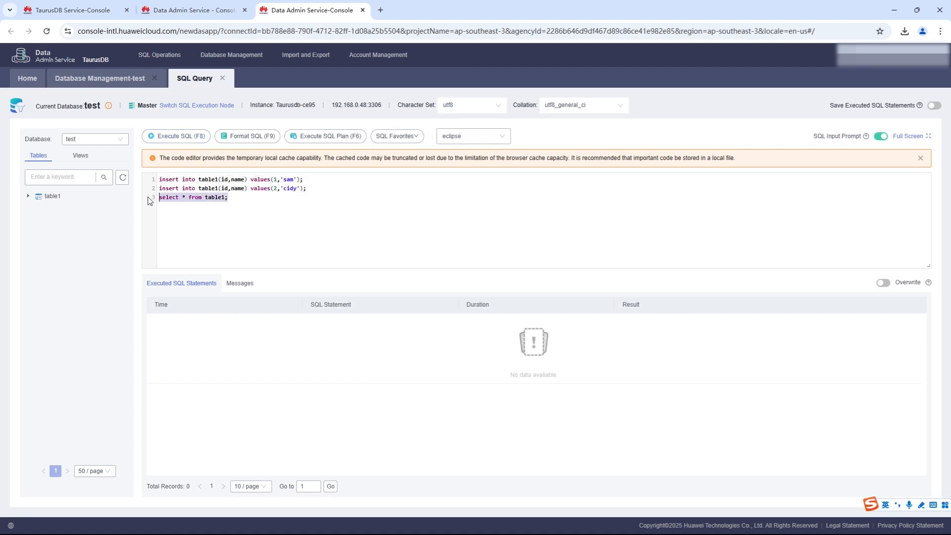
click(178, 137)
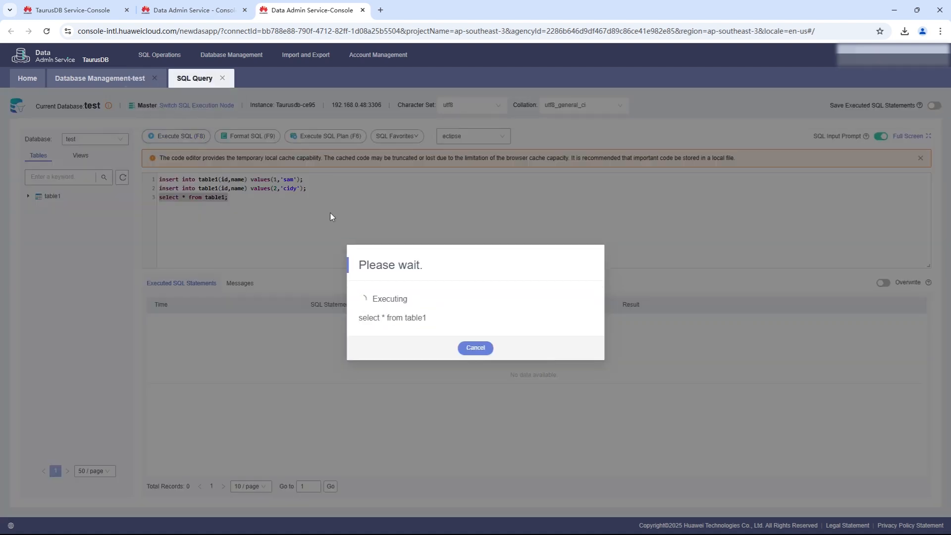